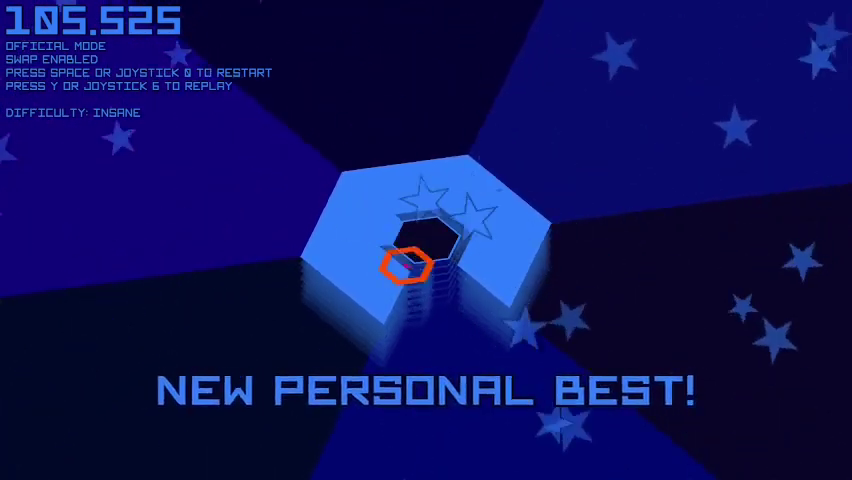
Start the Colorful Chaos personal-best replay and dodge the opening wall patterns
key("space")
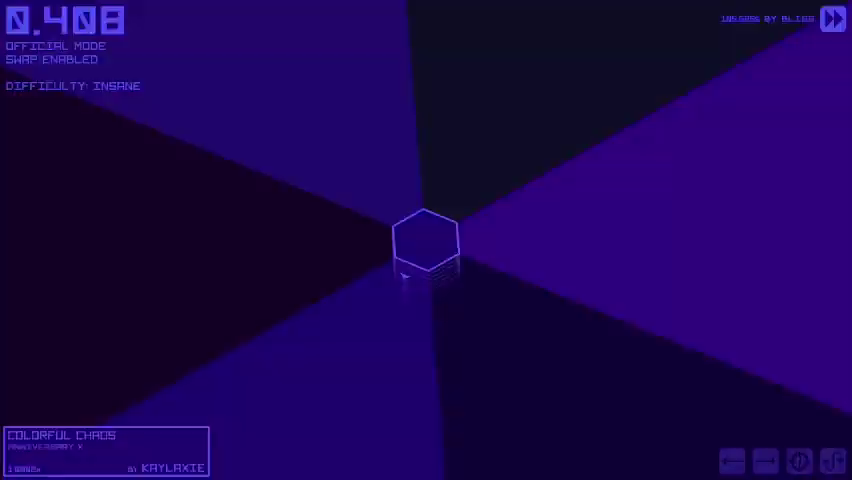
key("Left")
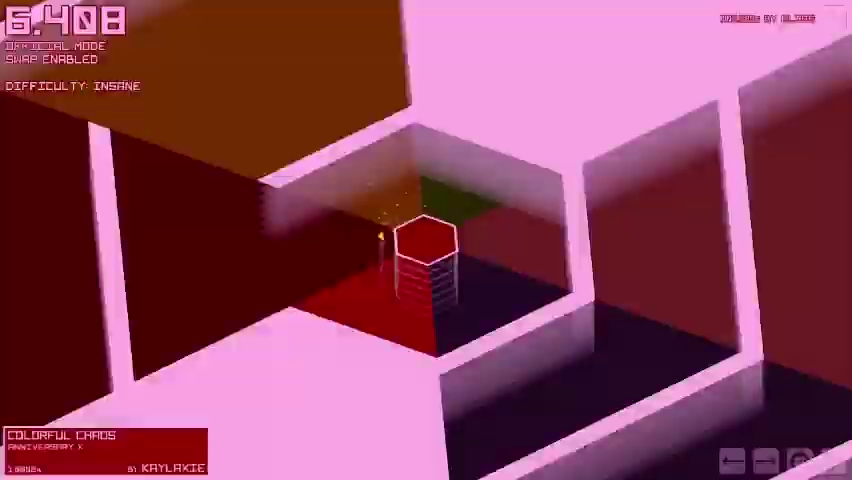
key("Right")
key("Left")
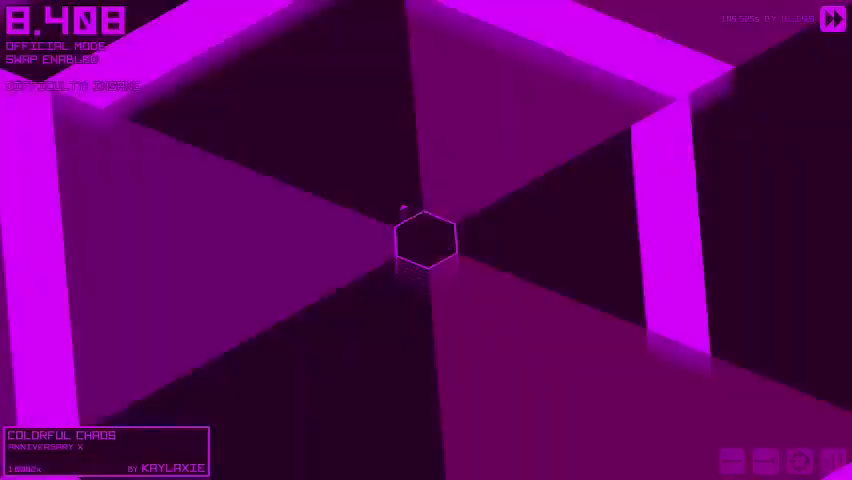
key("Right")
key("Right")
key("Left")
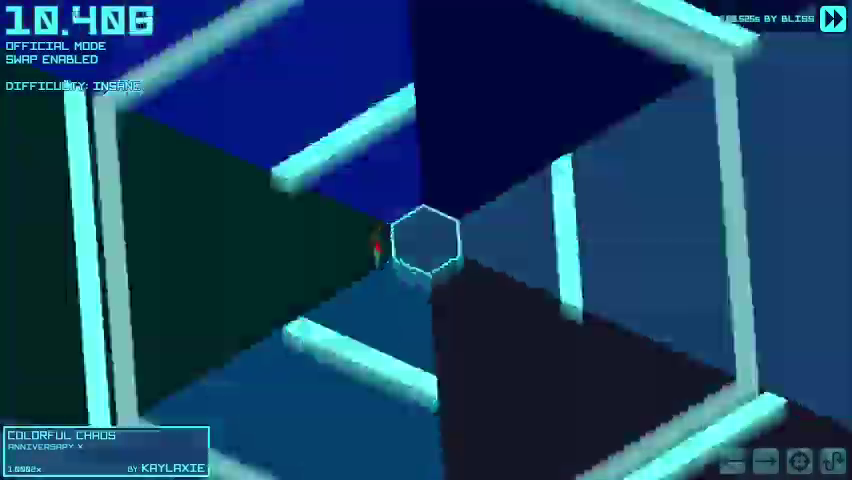
key("Right")
key("Left")
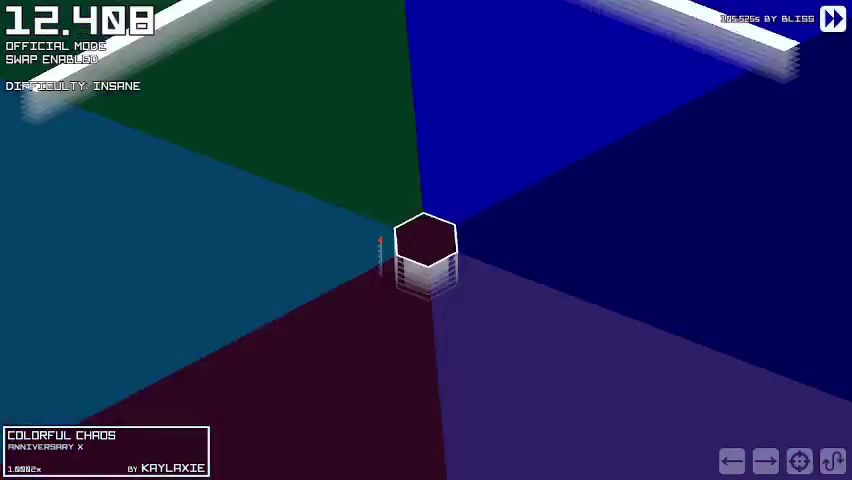
key("Right")
key("Left")
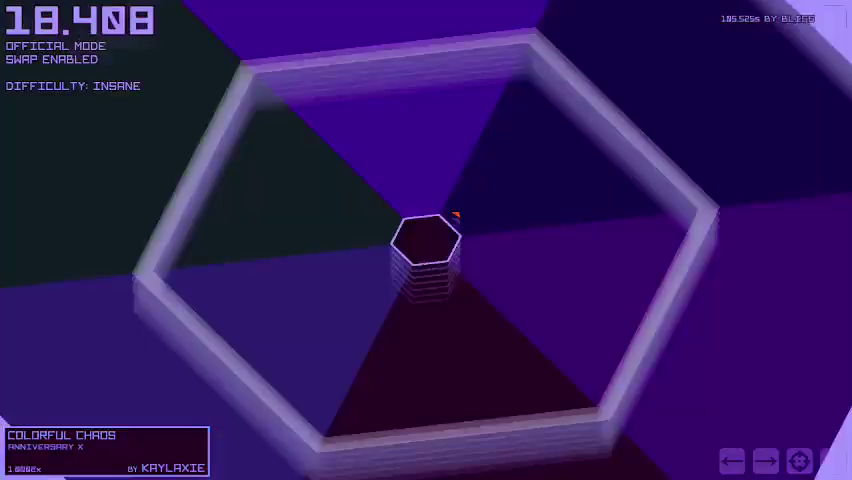
Keep rotating left and right around the hexagon through the mid-run wall patterns
key("Left")
key("Right")
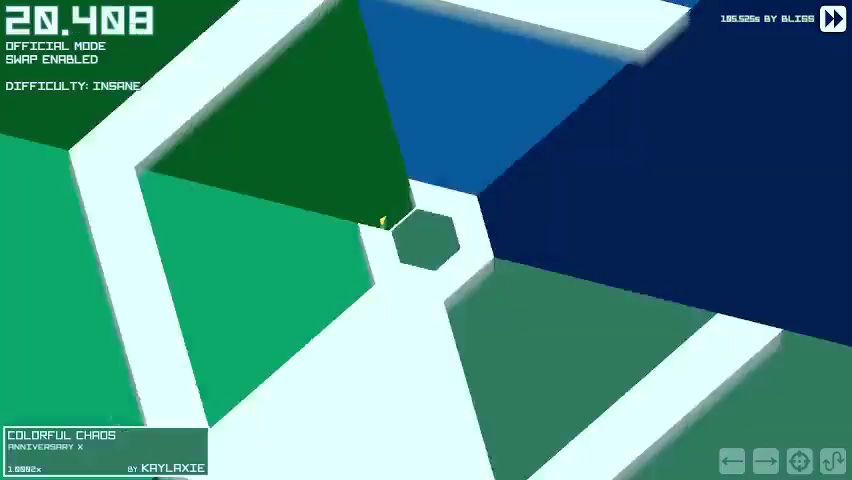
key("Left")
key("Right")
key("Left")
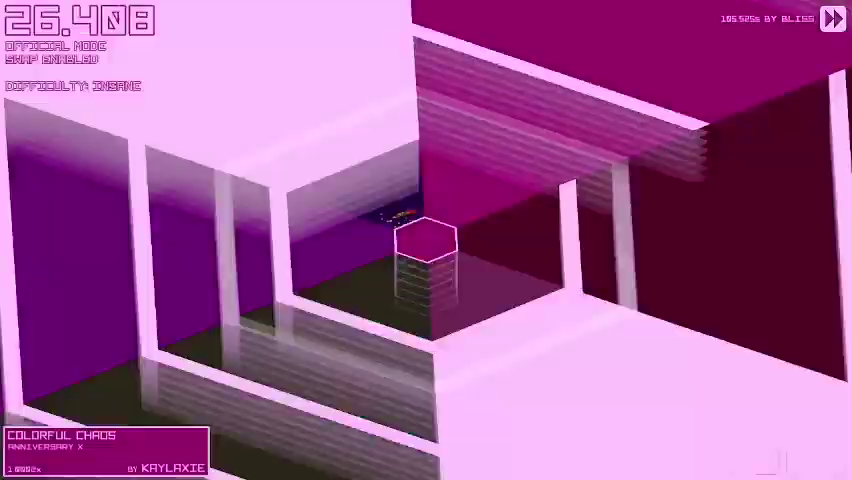
key("Left")
key("Right")
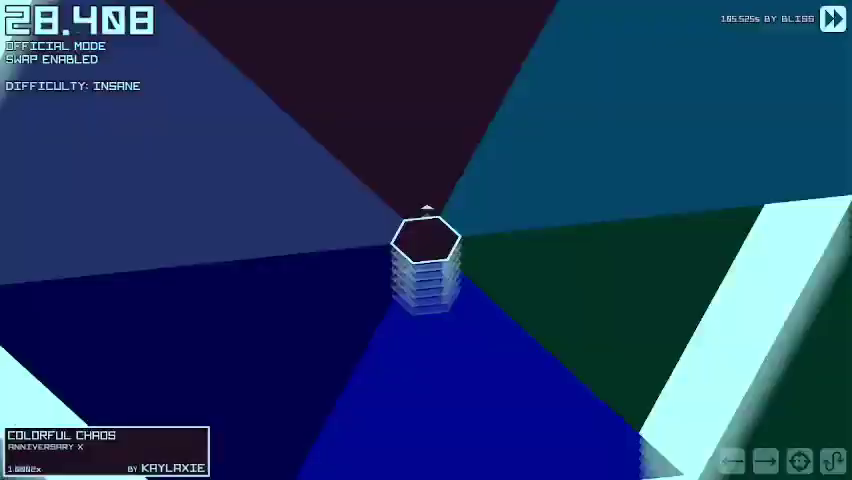
key("Left")
key("Right")
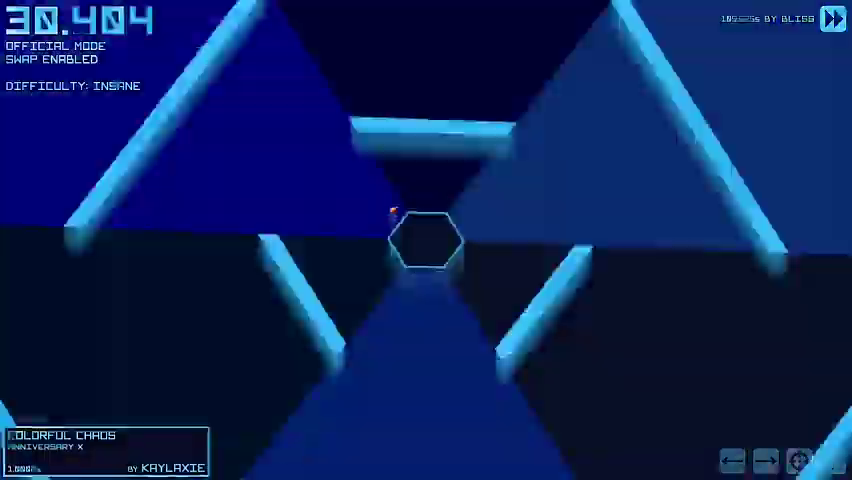
key("Left")
key("Right")
key("Left")
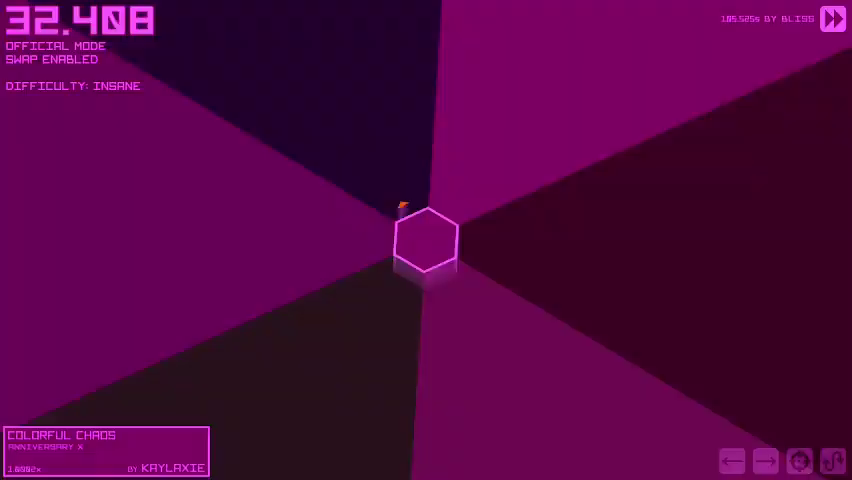
key("Left")
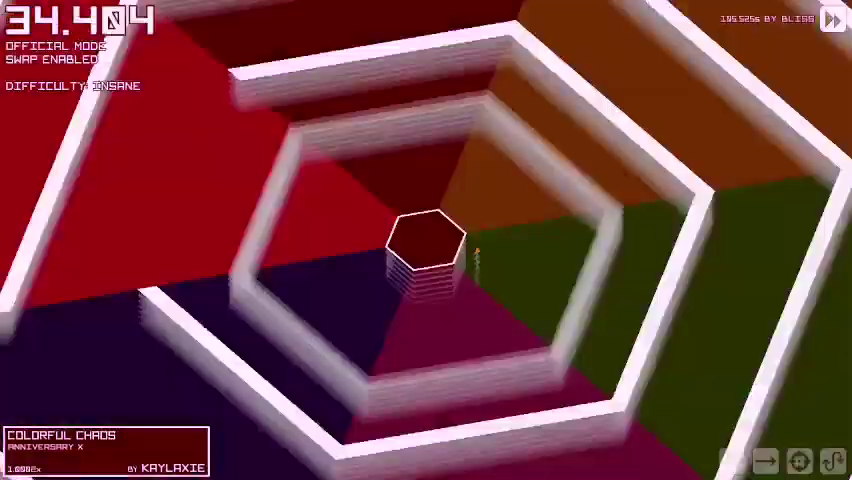
key("Right")
key("Left")
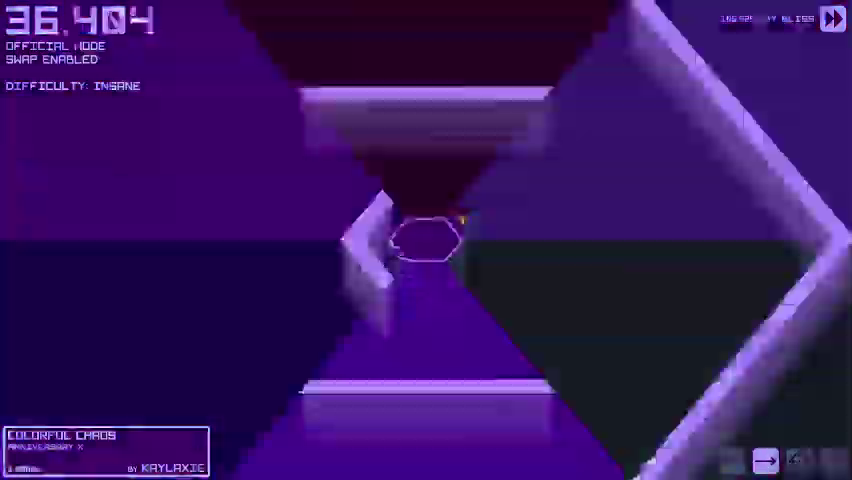
key("Right")
key("Right")
key("Left")
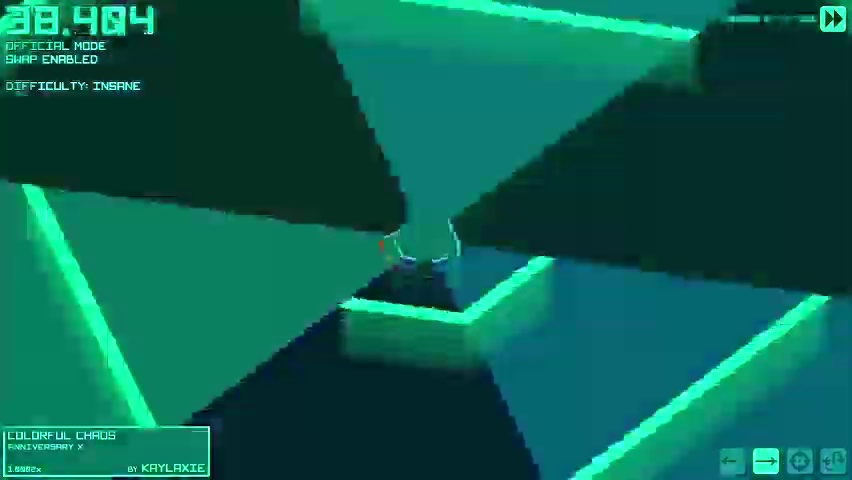
key("Left")
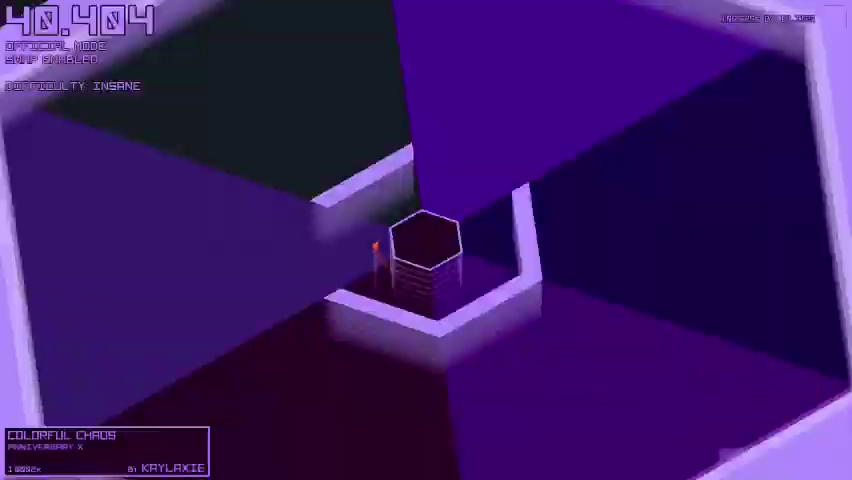
key("Left")
key("Right")
key("Left")
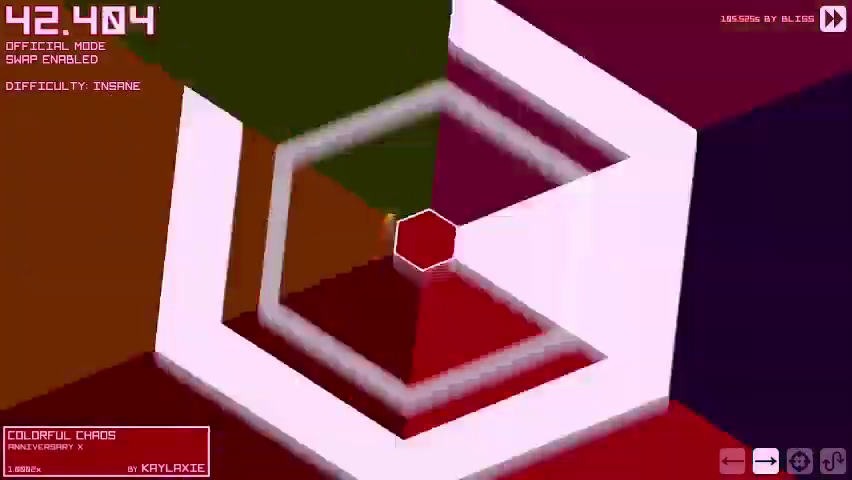
key("Right")
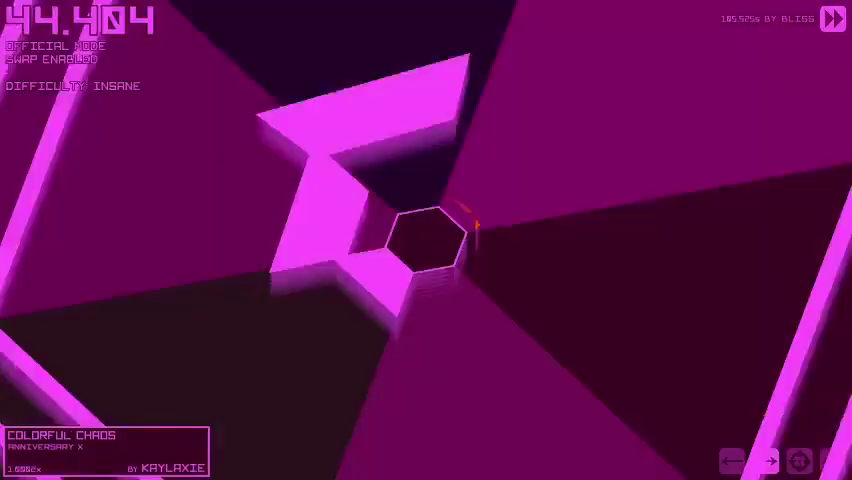
key("Right")
key("Left")
key("Right")
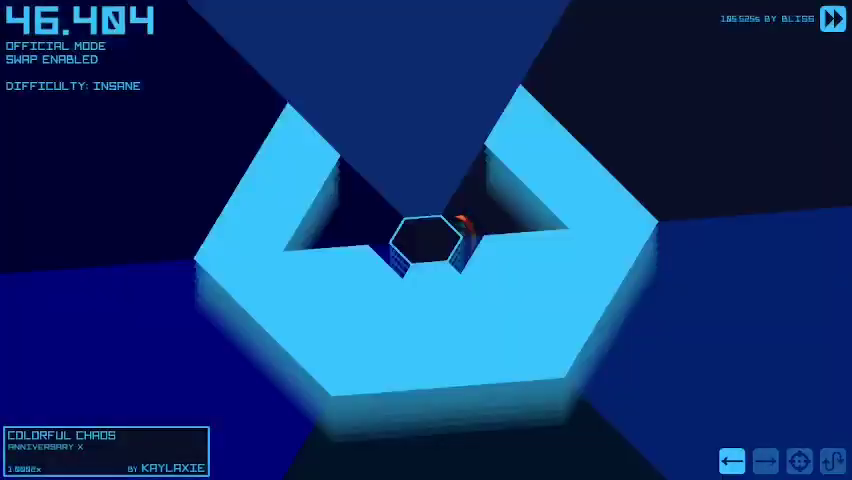
key("Left")
key("Left")
key("Right")
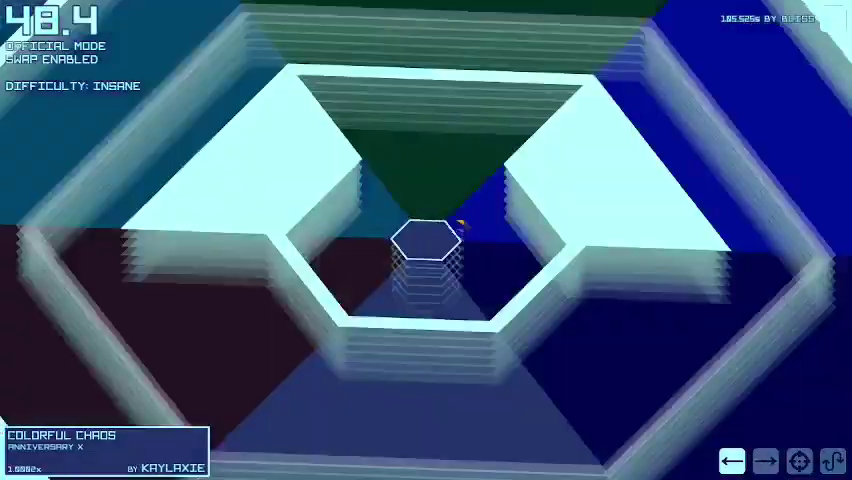
key("Right")
key("Left")
key("Right")
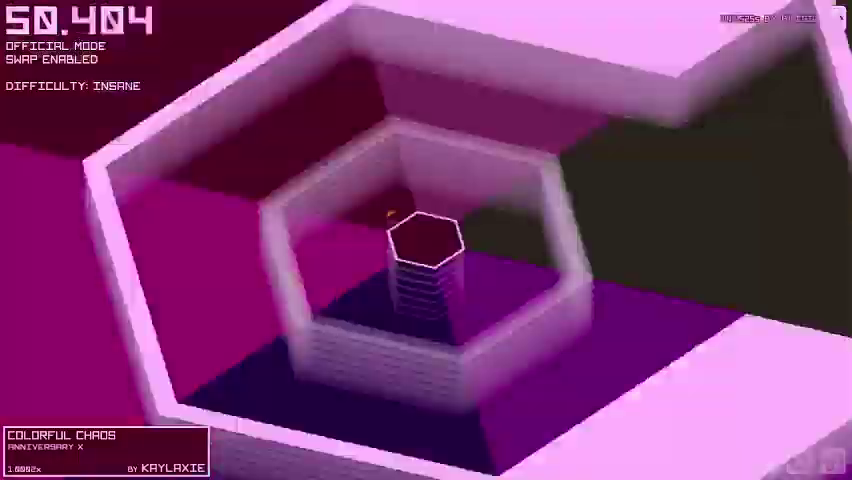
key("Left")
key("Right")
key("Left")
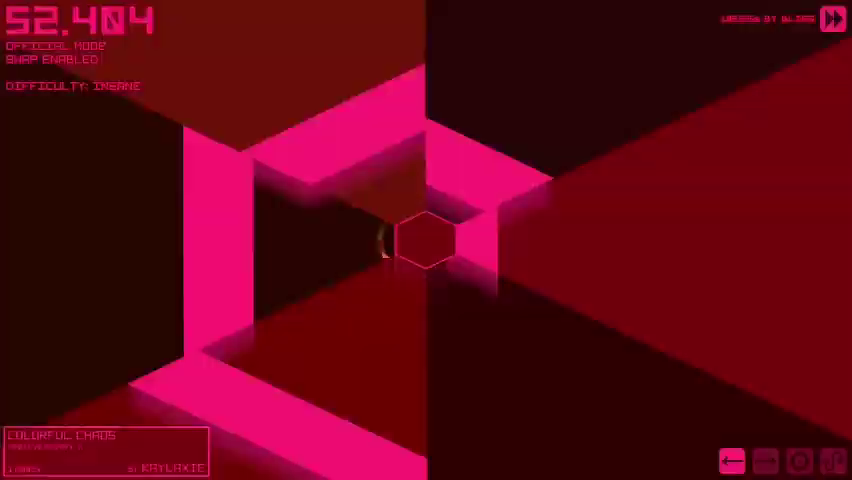
key("Right")
key("Left")
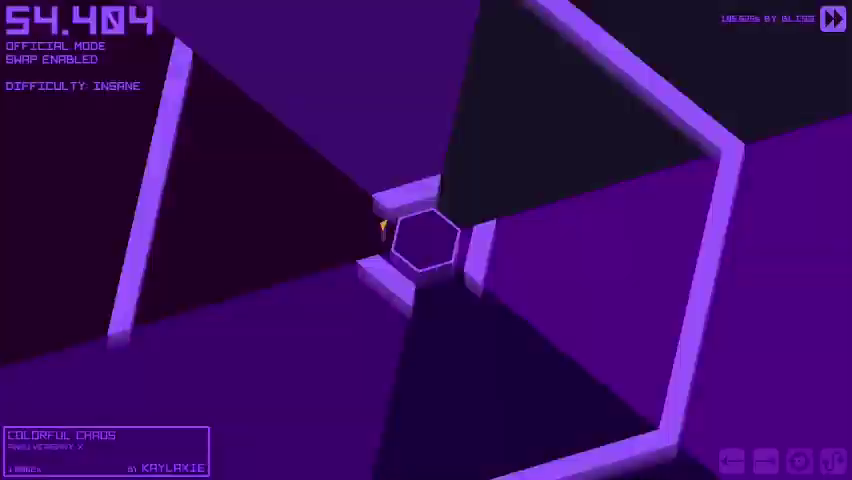
Steer through the closing gaps of the late walls until the 105.525-second game over
key("Left")
key("Right")
key("Right")
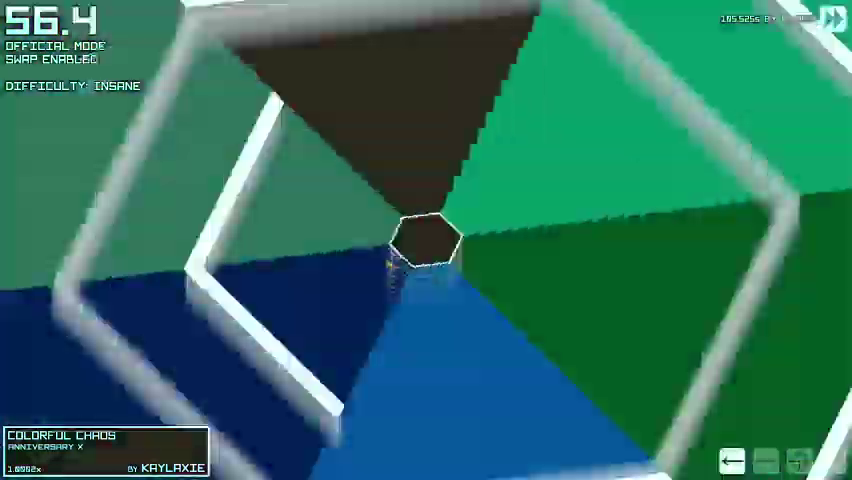
key("Left")
key("Right")
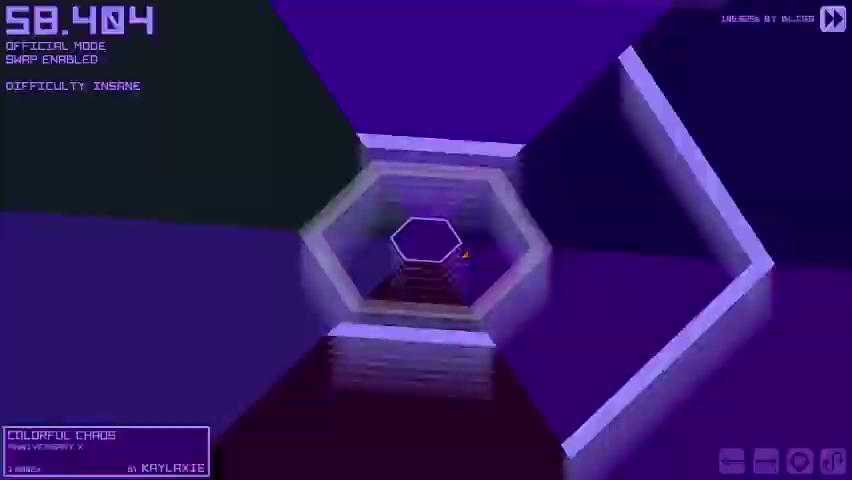
key("Right")
key("Left")
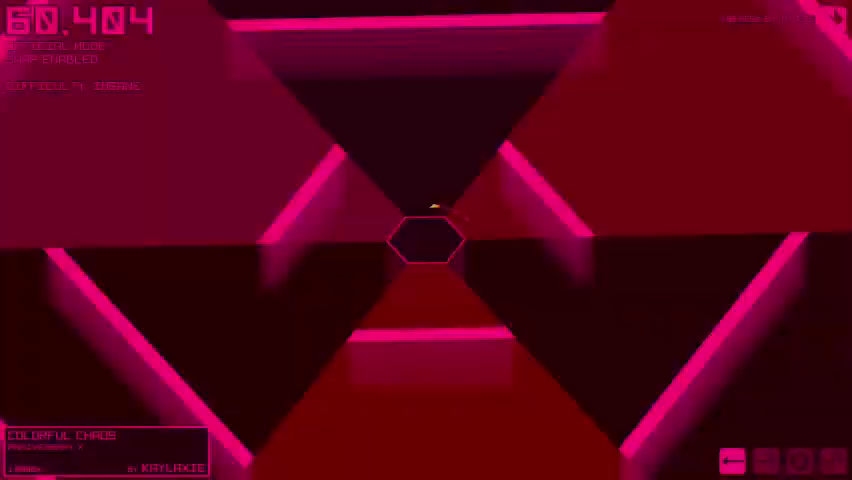
key("Left")
key("Right")
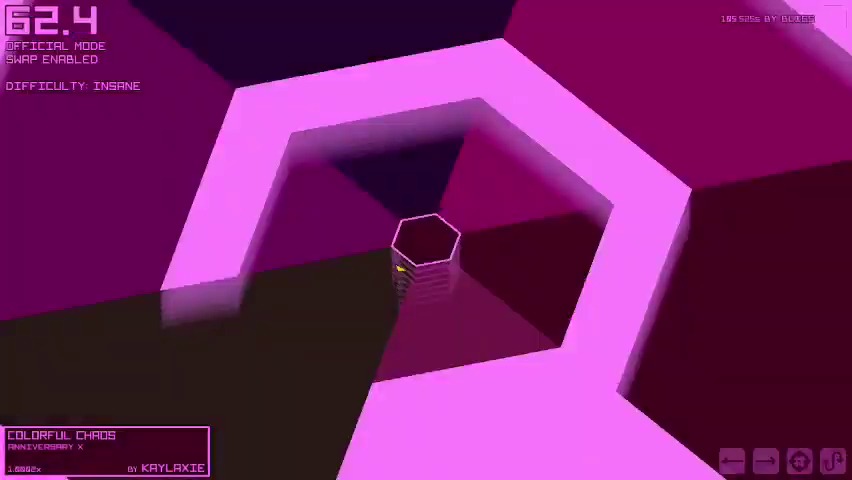
key("Left")
key("Right")
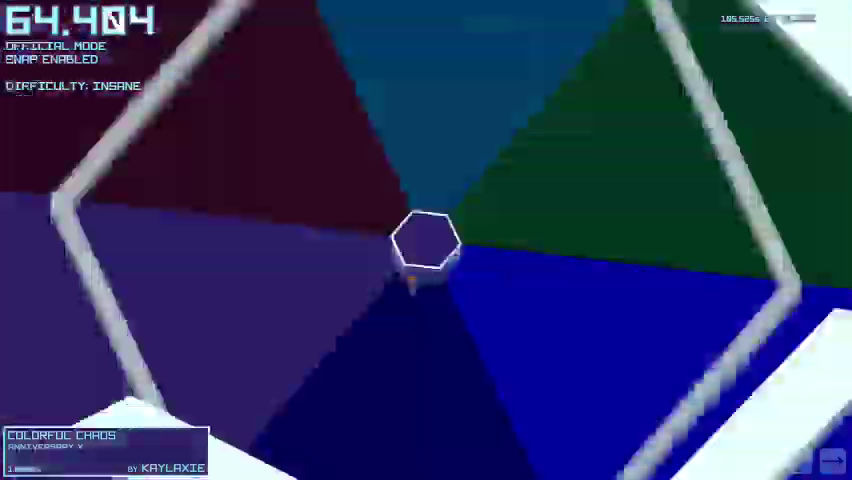
key("Left")
key("Right")
key("Left")
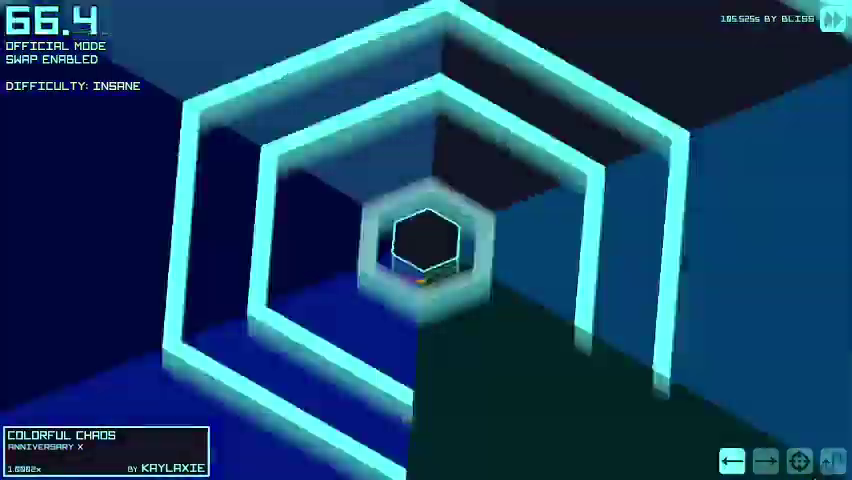
key("Right")
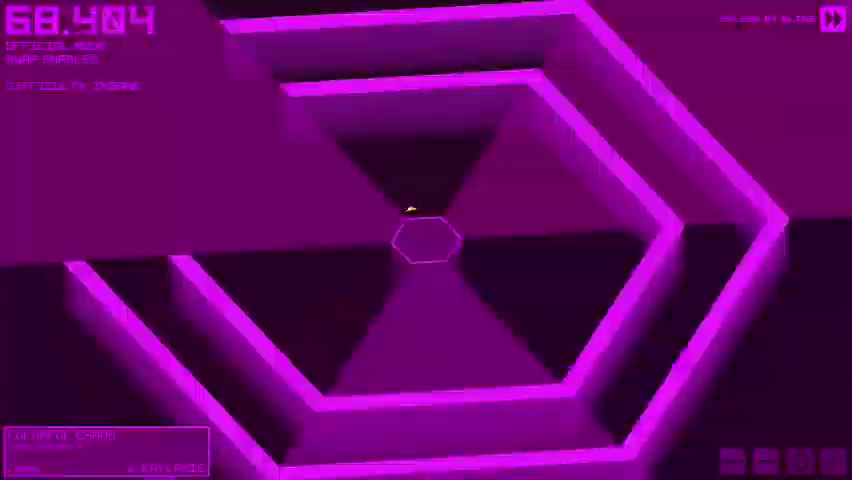
key("Left")
key("Right")
key("Left")
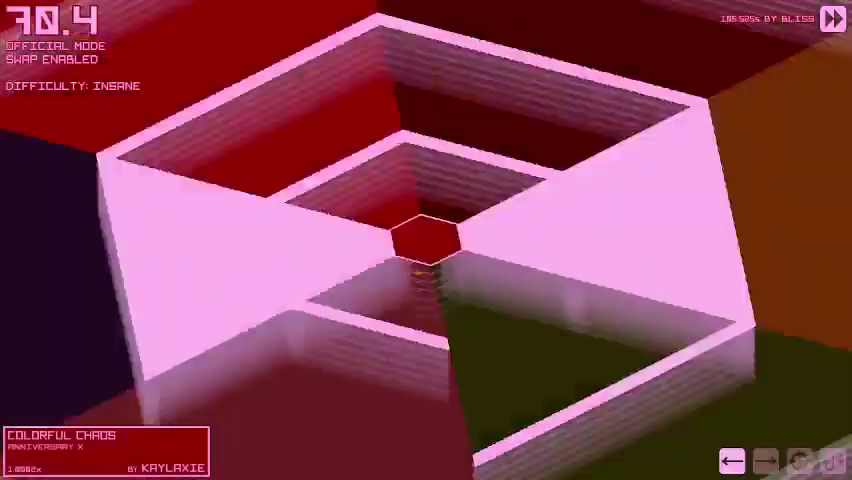
key("Right")
key("Left")
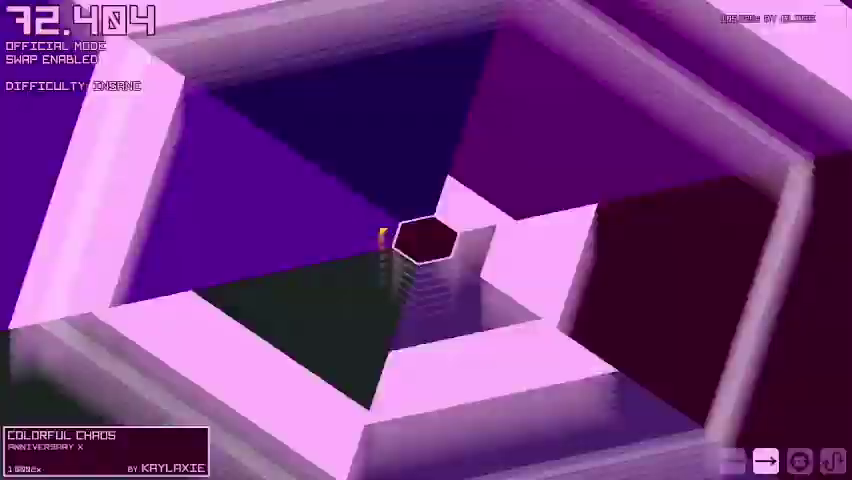
key("Right")
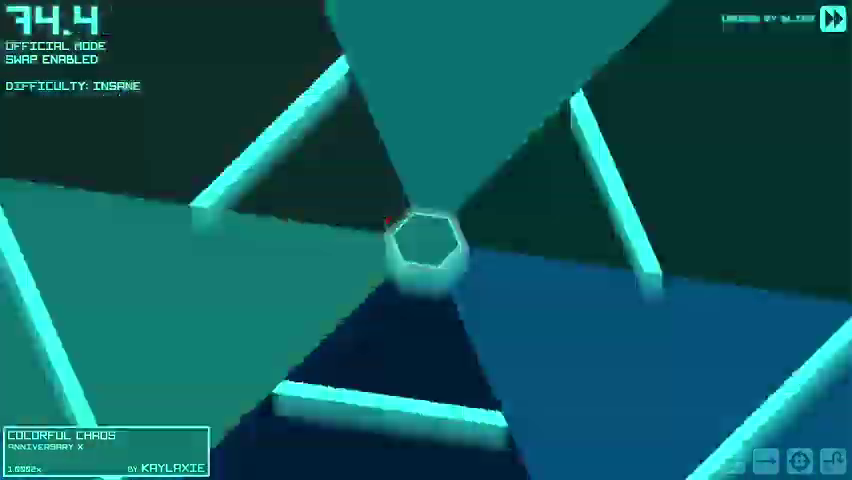
key("Left")
key("Right")
key("Left")
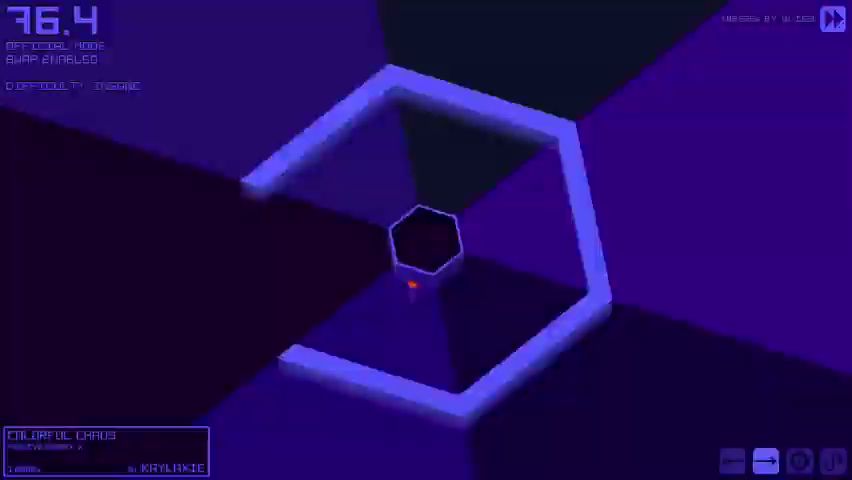
key("Right")
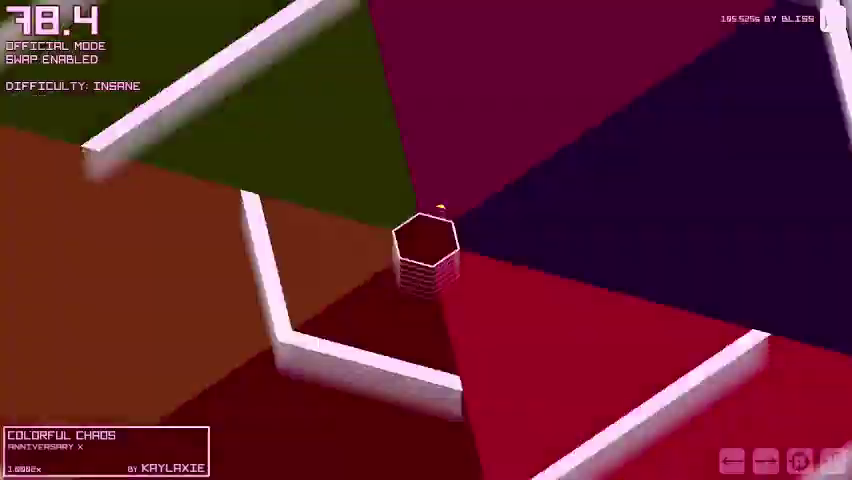
key("Left")
key("Right")
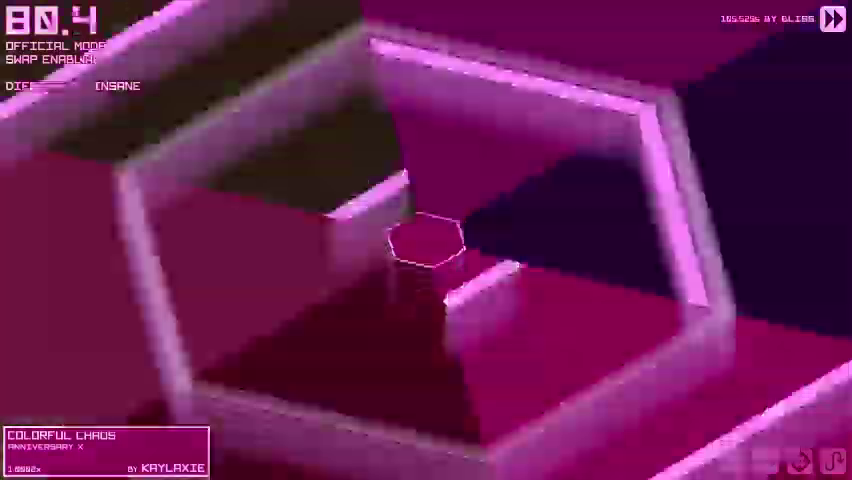
key("Left")
key("Right")
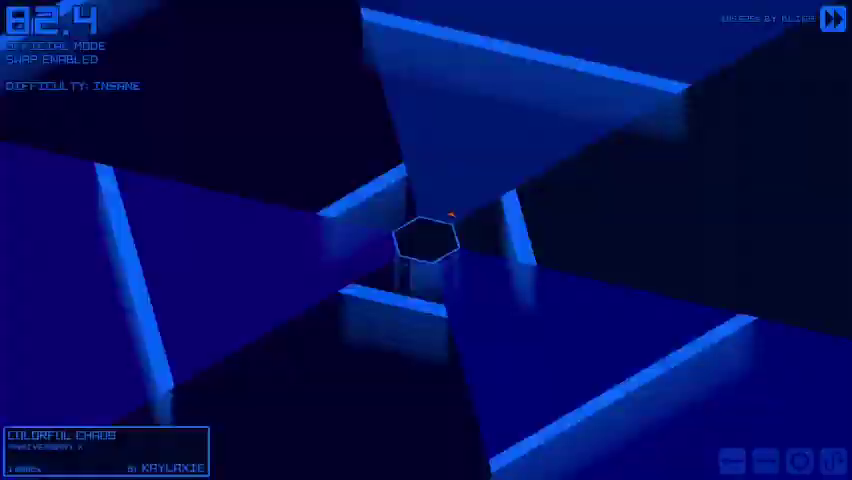
key("Left")
key("Right")
key("Left")
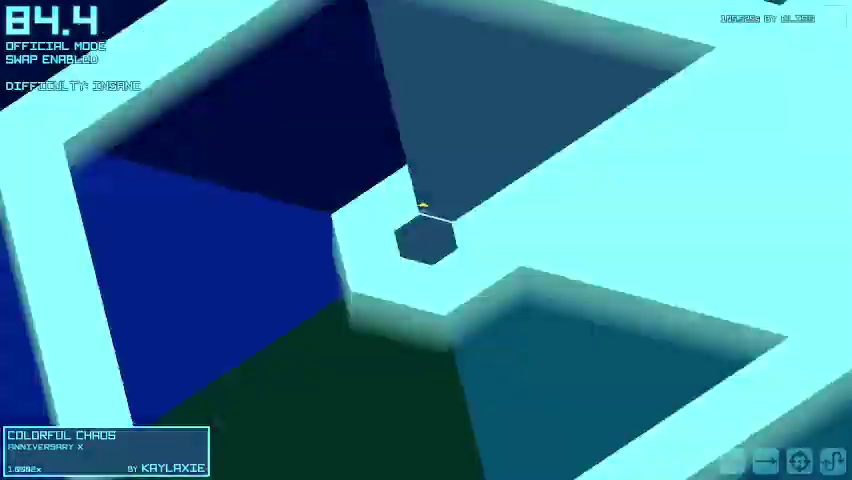
key("Right")
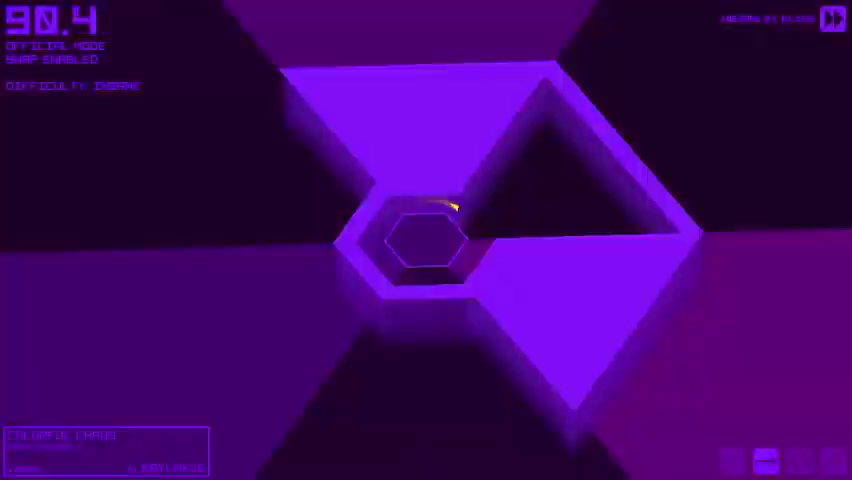
key("Left")
key("Right")
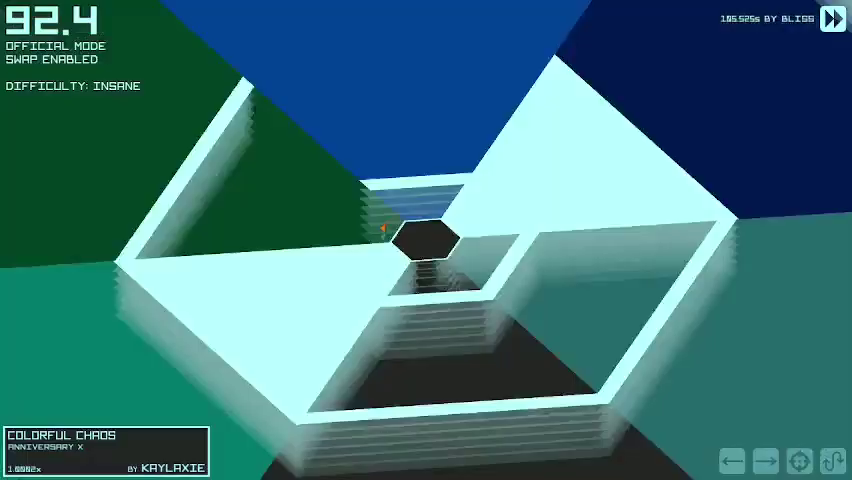
key("Left")
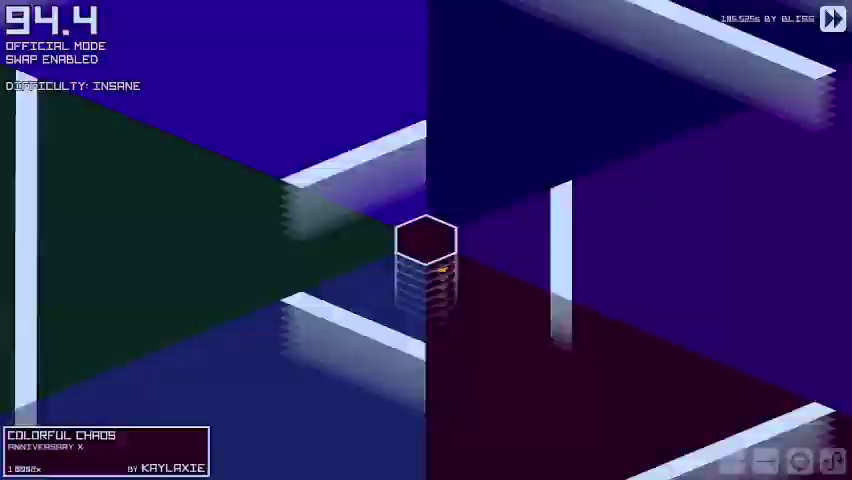
key("Left")
key("Right")
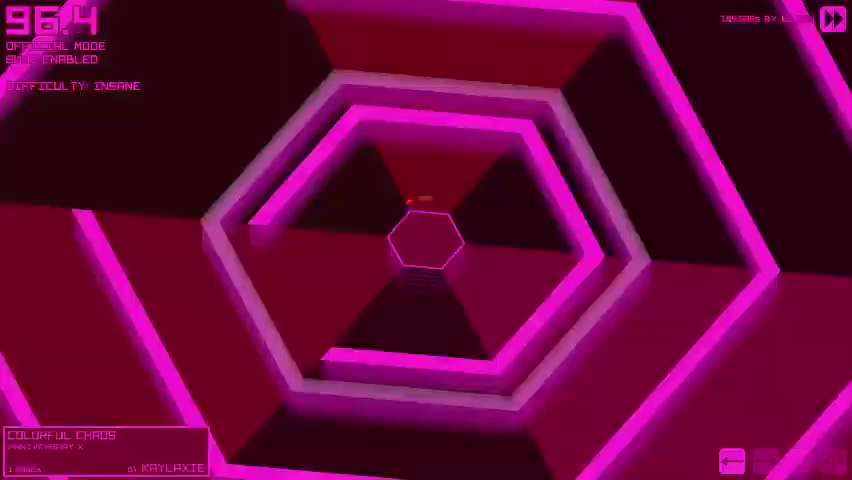
key("Left")
key("Right")
key("Right")
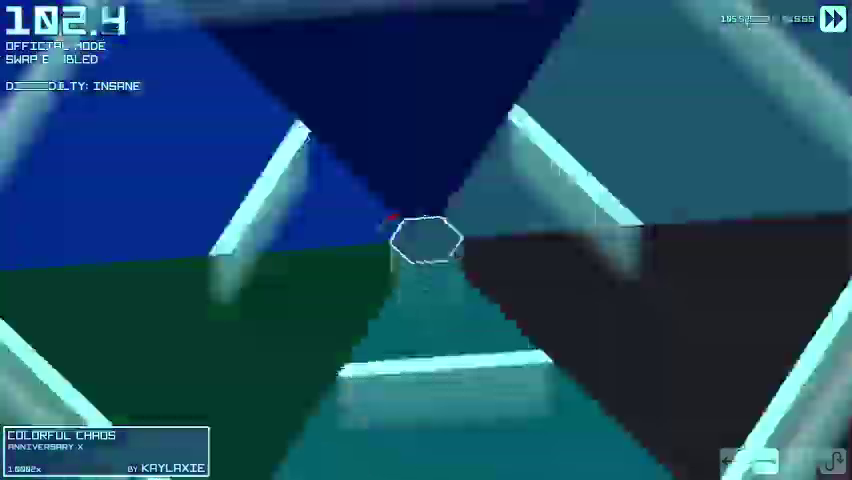
key("Left")
key("Right")
key("Left")
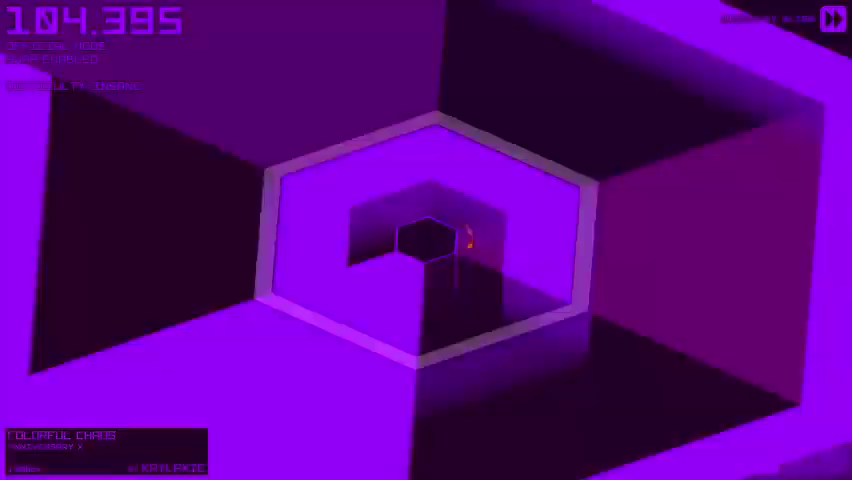
key("Right")
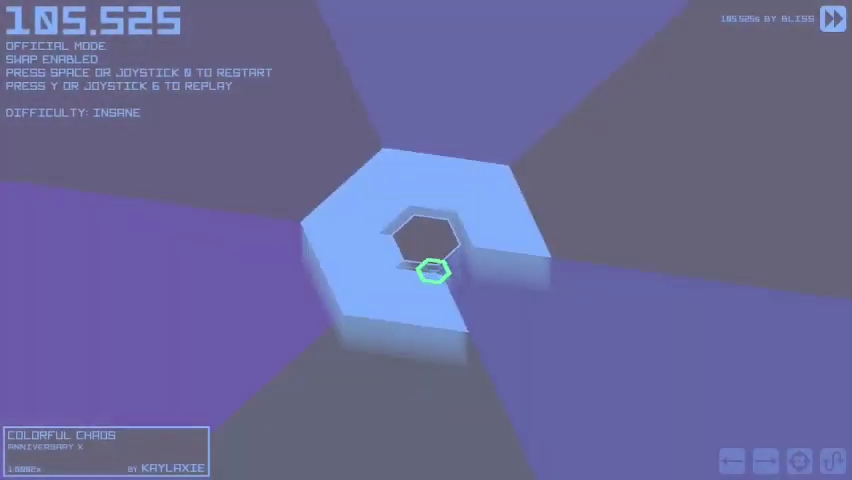